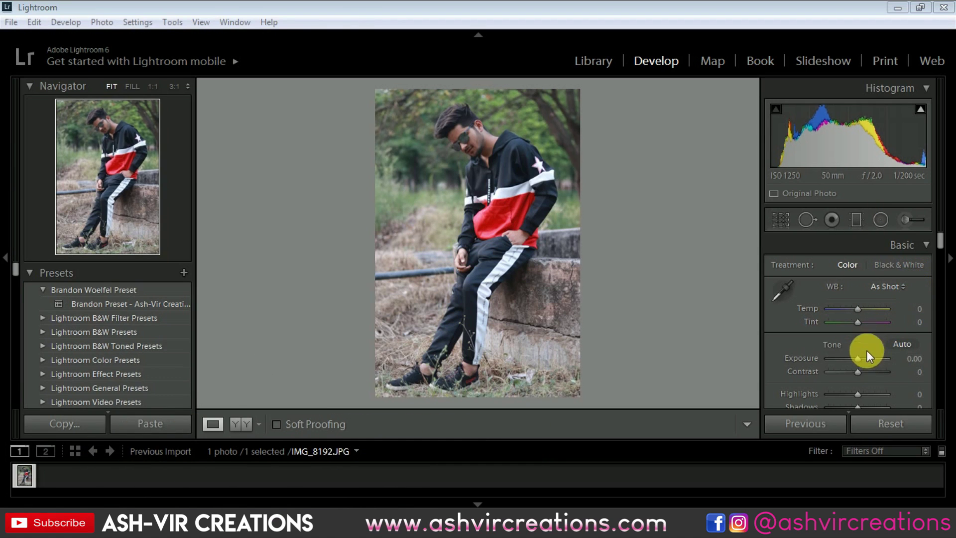
# In the Basic panel set Contrast +52, Highlights -29, Shadows +81 and Blacks -7.
pyautogui.moveTo(858, 371)
pyautogui.mouseDown()
pyautogui.moveTo(881, 372)
pyautogui.moveTo(859, 372)
pyautogui.moveTo(874, 376)
pyautogui.mouseUp()
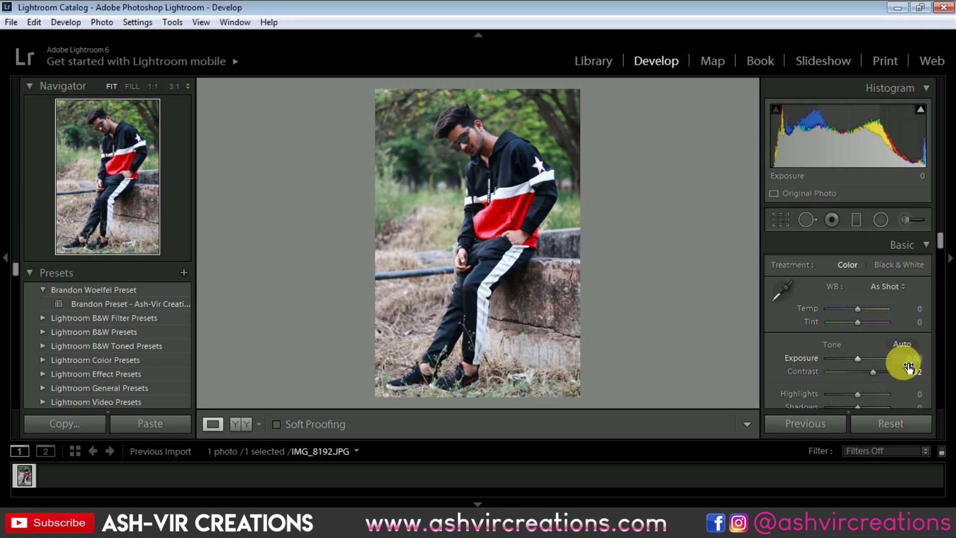
pyautogui.scroll(-2, 929, 343)
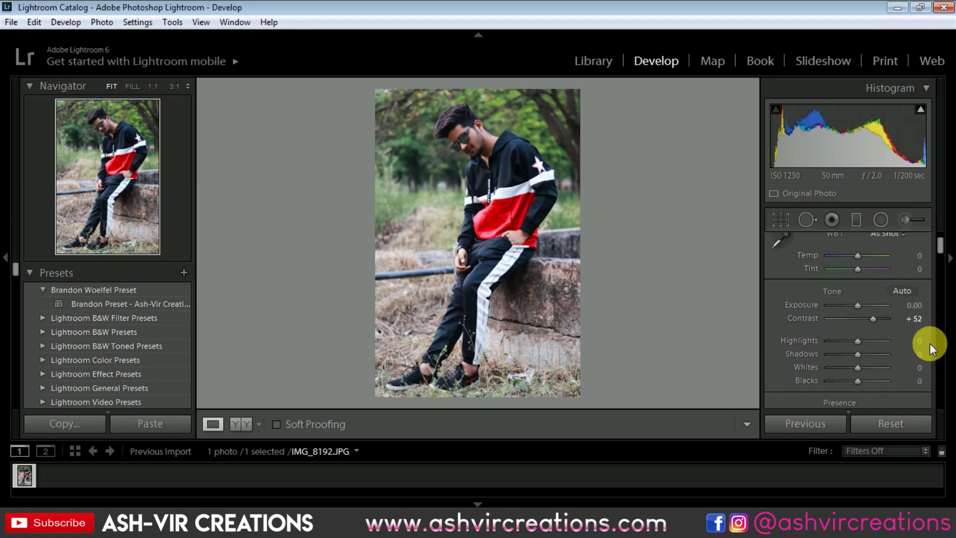
pyautogui.moveTo(859, 339)
pyautogui.mouseDown()
pyautogui.moveTo(874, 342)
pyautogui.moveTo(823, 333)
pyautogui.moveTo(851, 335)
pyautogui.mouseUp()
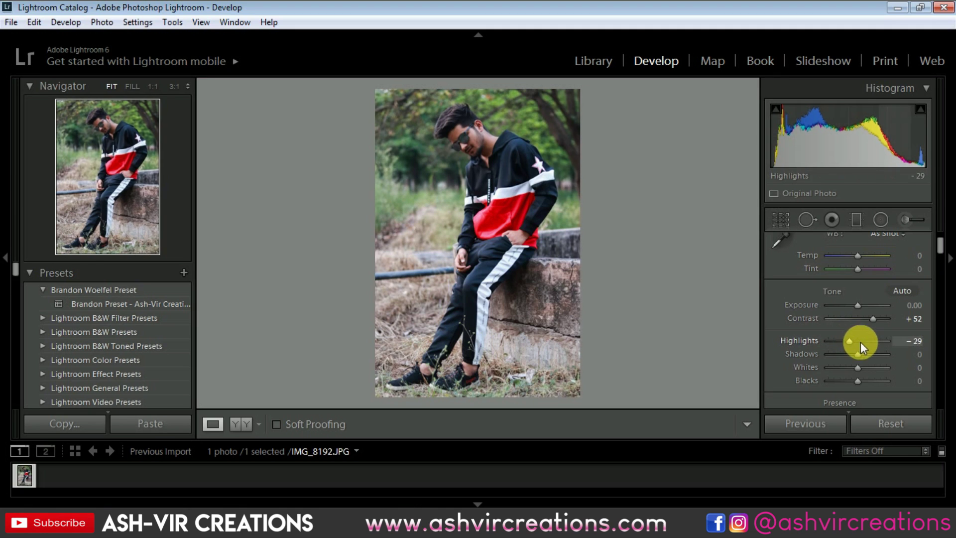
pyautogui.moveTo(859, 353); pyautogui.dragTo(855, 382)
pyautogui.click(938, 277)
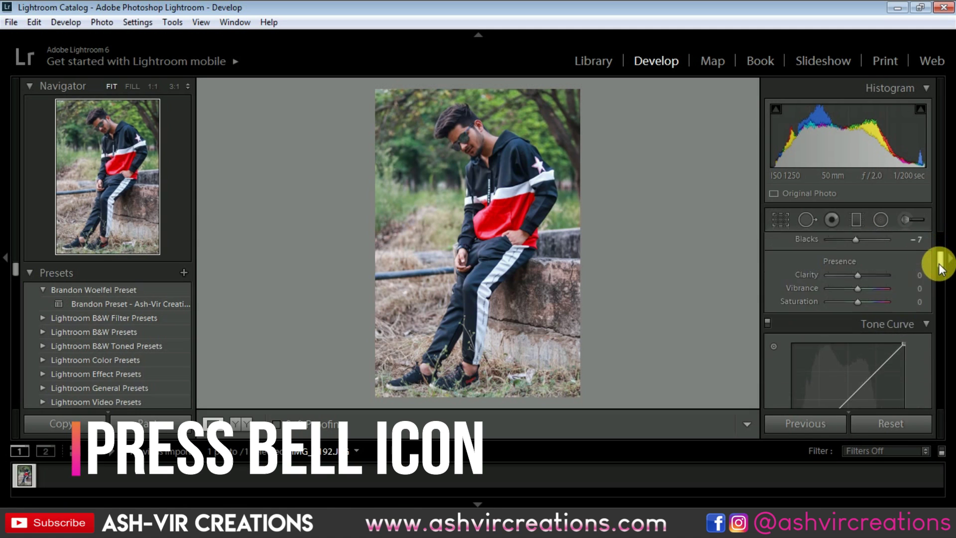
# Add a shadow and a highlight point to the RGB curve, lifting 75% to about 80%.
pyautogui.moveTo(938, 277); pyautogui.dragTo(938, 272)
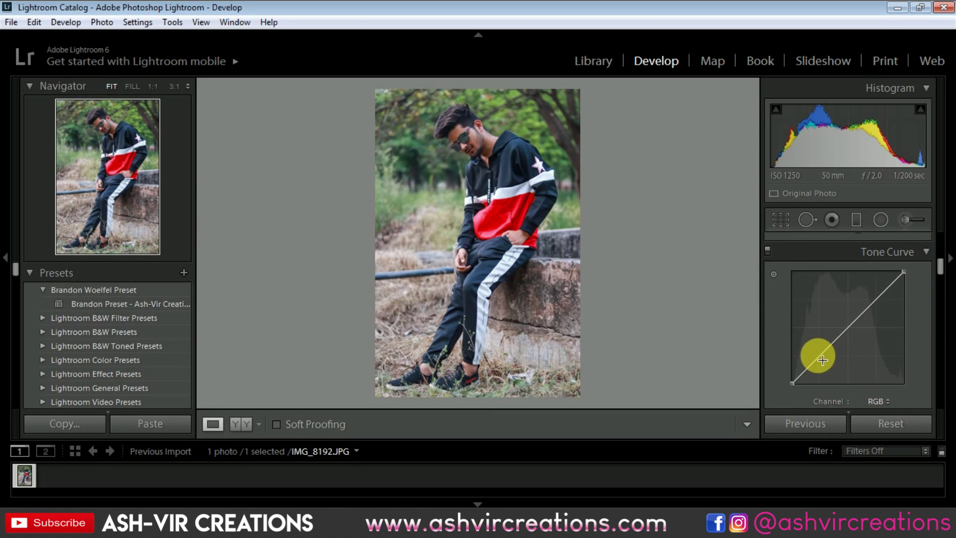
pyautogui.moveTo(825, 362)
pyautogui.mouseDown()
pyautogui.moveTo(818, 344)
pyautogui.moveTo(816, 355)
pyautogui.mouseUp()
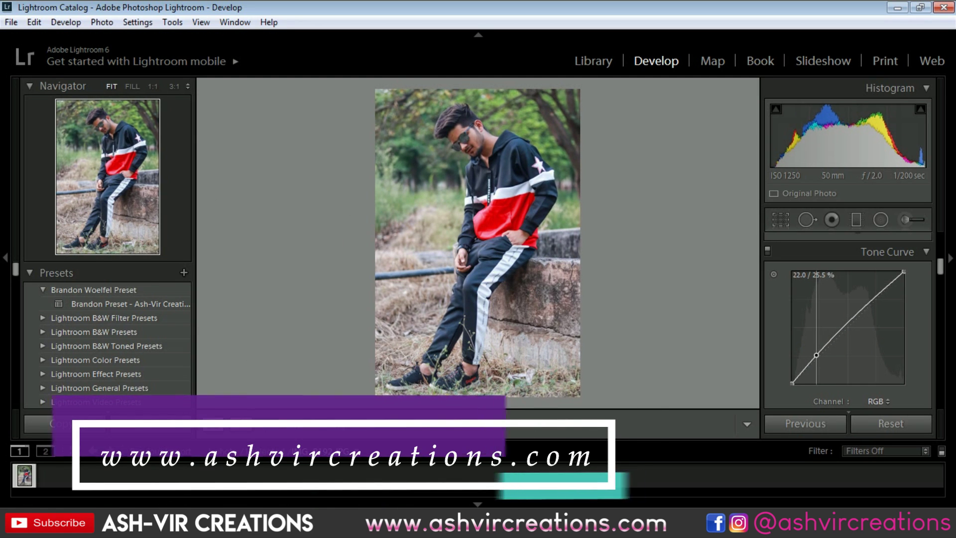
pyautogui.click(880, 302)
pyautogui.moveTo(882, 305)
pyautogui.mouseDown()
pyautogui.moveTo(877, 321)
pyautogui.moveTo(874, 295)
pyautogui.mouseUp()
pyautogui.click(819, 354)
pyautogui.moveTo(825, 359)
pyautogui.mouseDown()
pyautogui.moveTo(823, 368)
pyautogui.moveTo(821, 357)
pyautogui.mouseUp()
pyautogui.moveTo(874, 295); pyautogui.dragTo(877, 295)
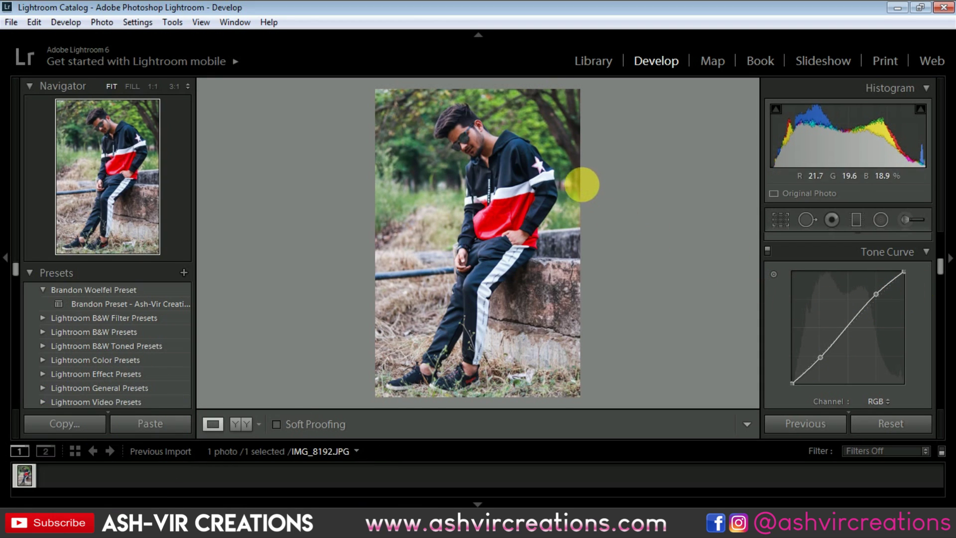
pyautogui.click(510, 162)
pyautogui.click(516, 179)
# In Camera Calibration set Blue Primary Hue to -29 and Red Primary Hue to +5.
pyautogui.scroll(-5, 910, 308)
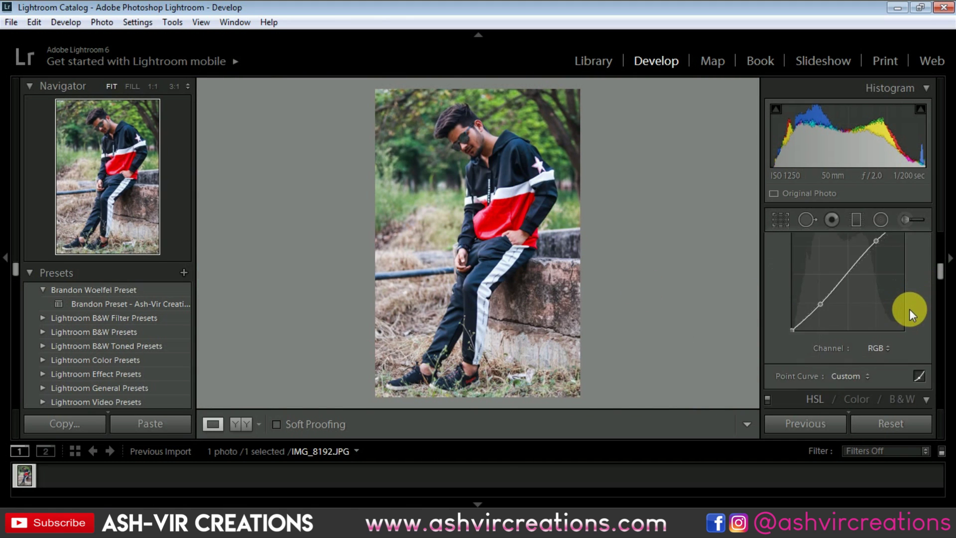
pyautogui.scroll(-10, 933, 304)
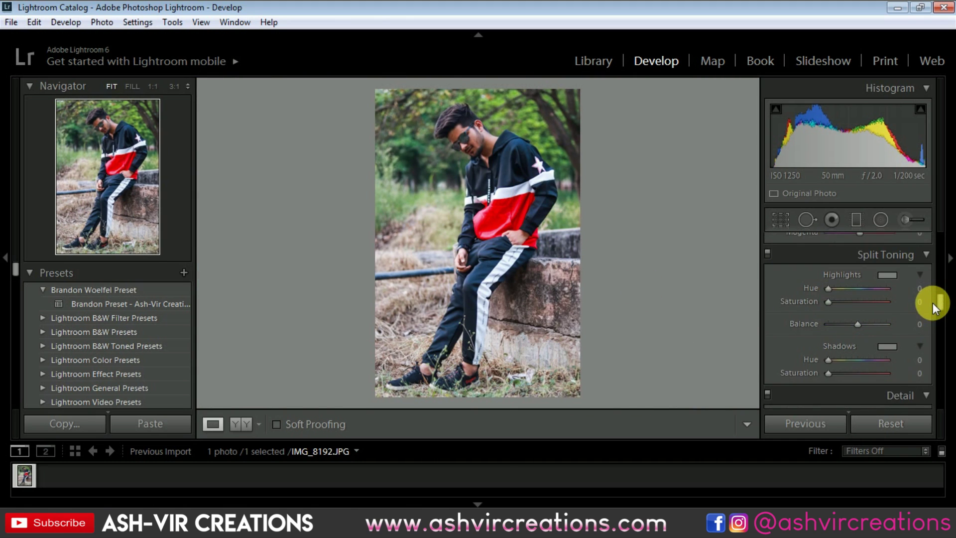
pyautogui.scroll(-6, 931, 303)
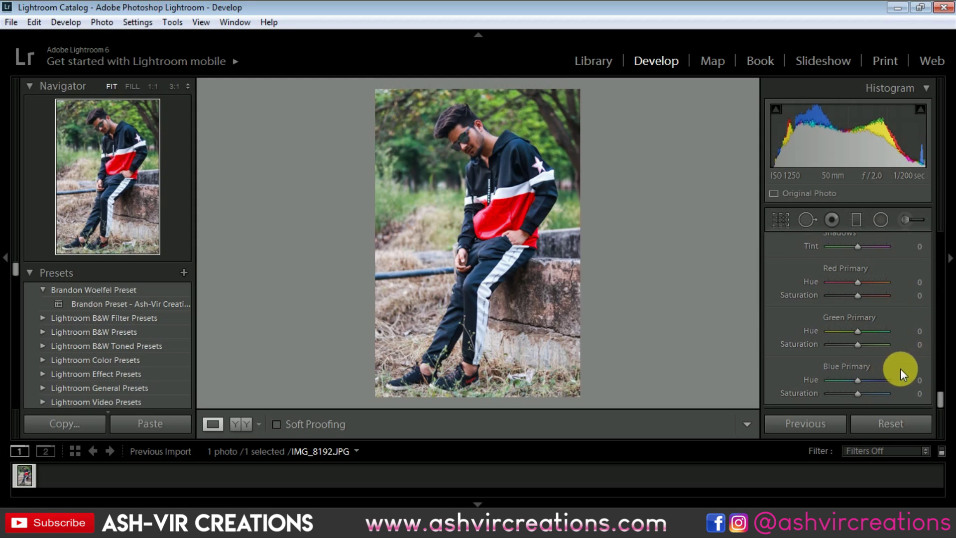
pyautogui.moveTo(857, 379); pyautogui.dragTo(849, 375)
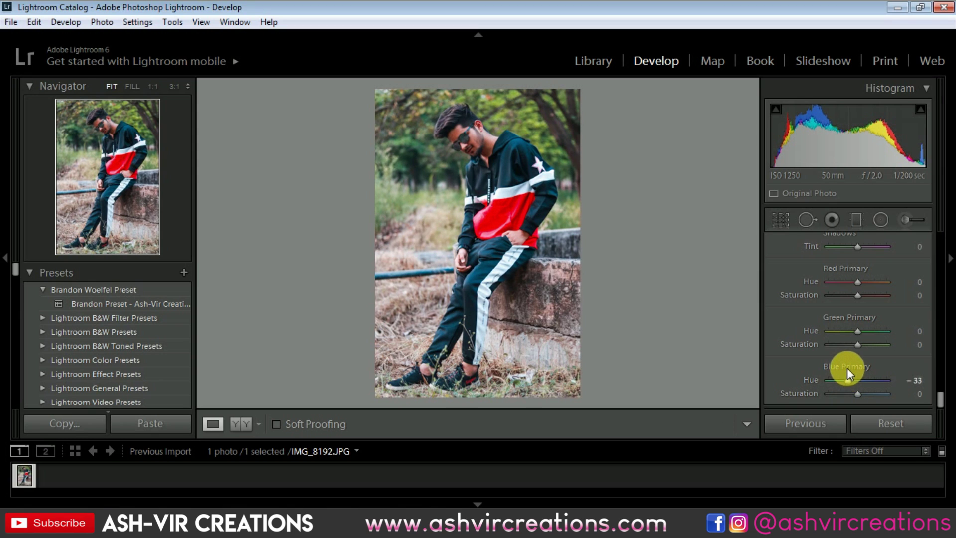
pyautogui.moveTo(848, 379); pyautogui.dragTo(850, 378)
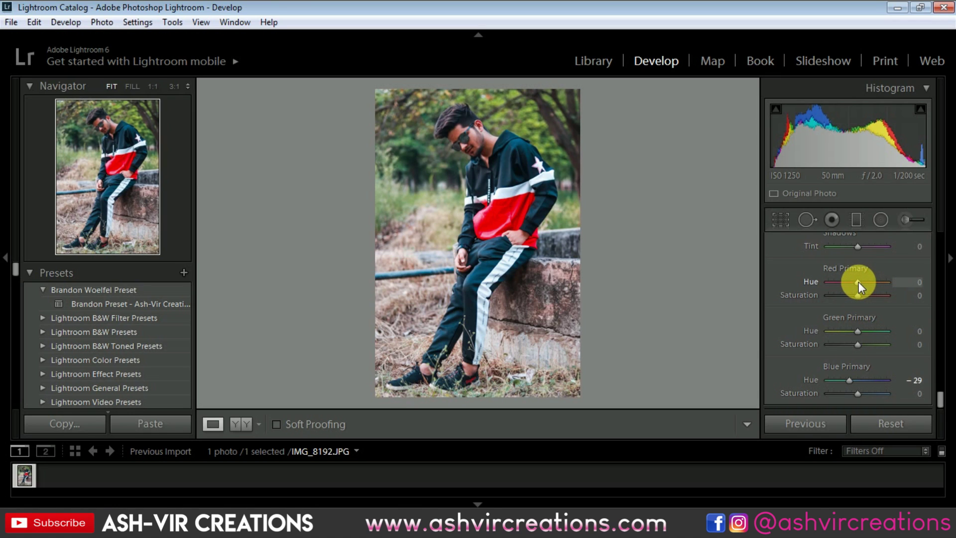
pyautogui.moveTo(858, 282)
pyautogui.mouseDown()
pyautogui.moveTo(871, 282)
pyautogui.moveTo(859, 280)
pyautogui.mouseUp()
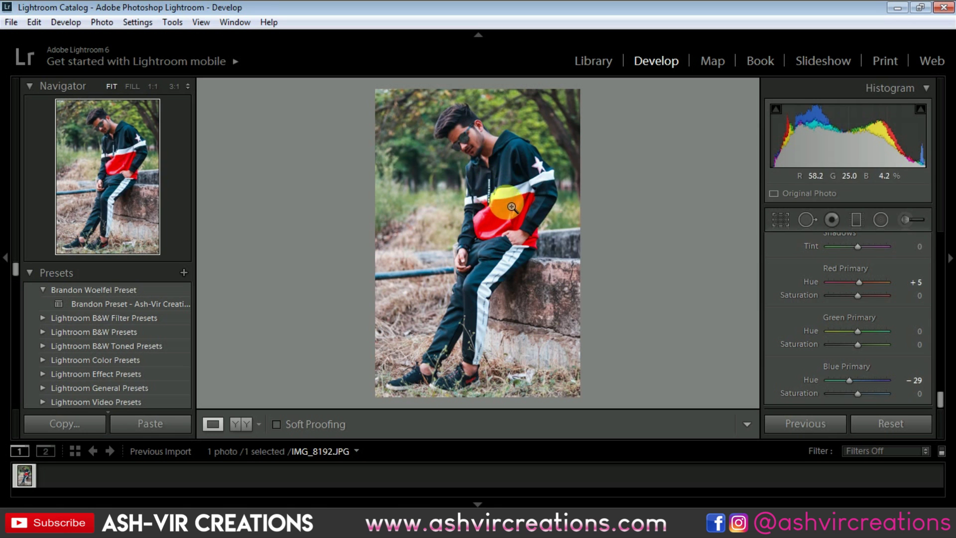
# Check the jacket and face at 1:1 zoom, then return to the whole-photo Fit view.
pyautogui.click(512, 159)
pyautogui.moveTo(605, 408); pyautogui.dragTo(636, 329)
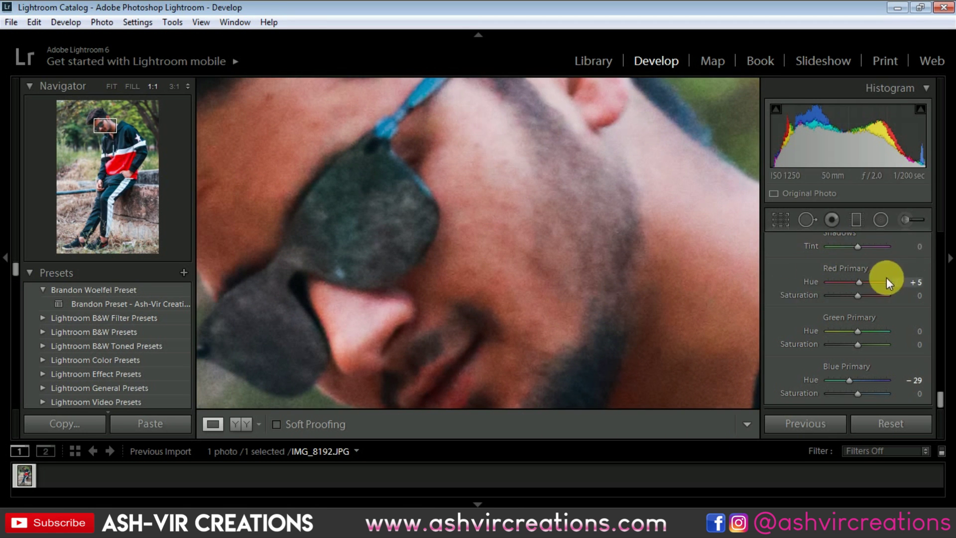
pyautogui.scroll(5, 923, 293)
pyautogui.press('z')
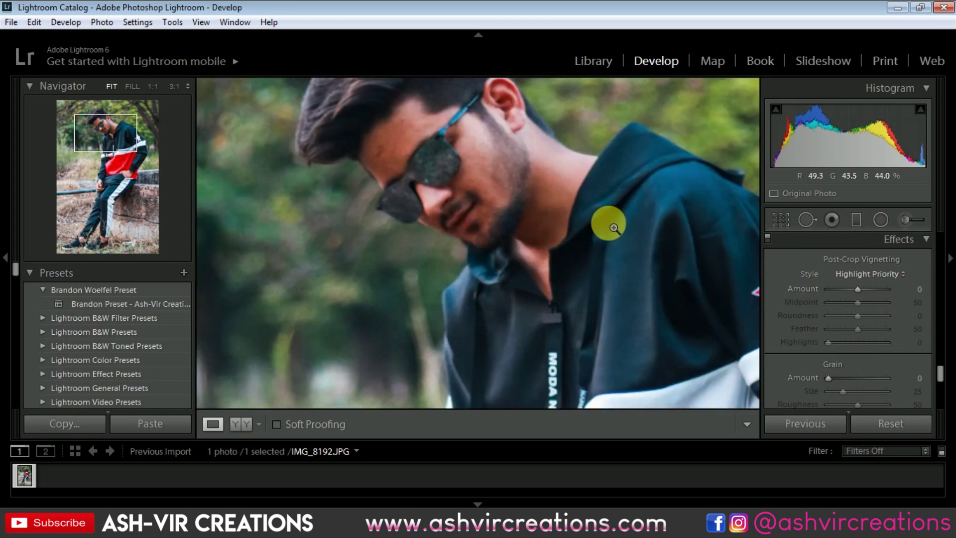
pyautogui.scroll(1, 892, 286)
pyautogui.scroll(5, 894, 288)
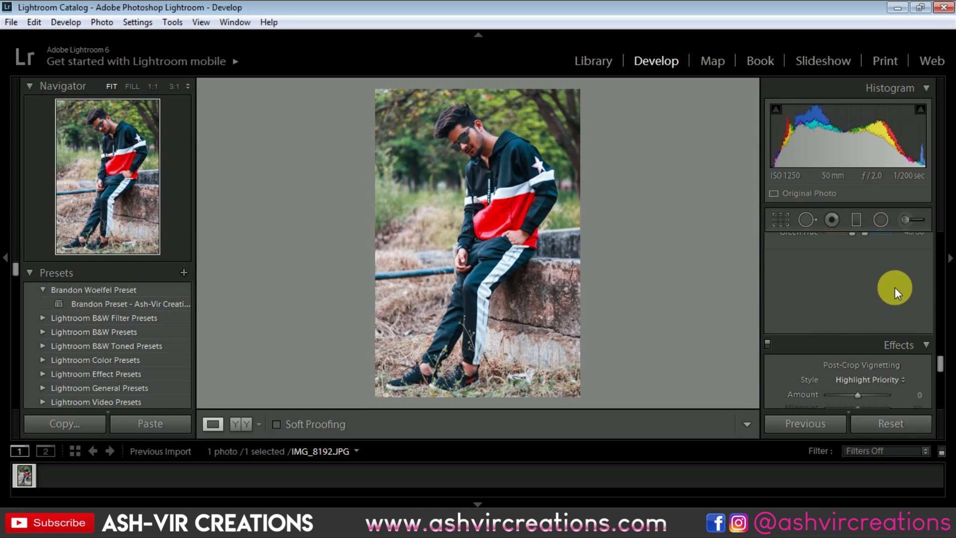
pyautogui.scroll(3, 899, 286)
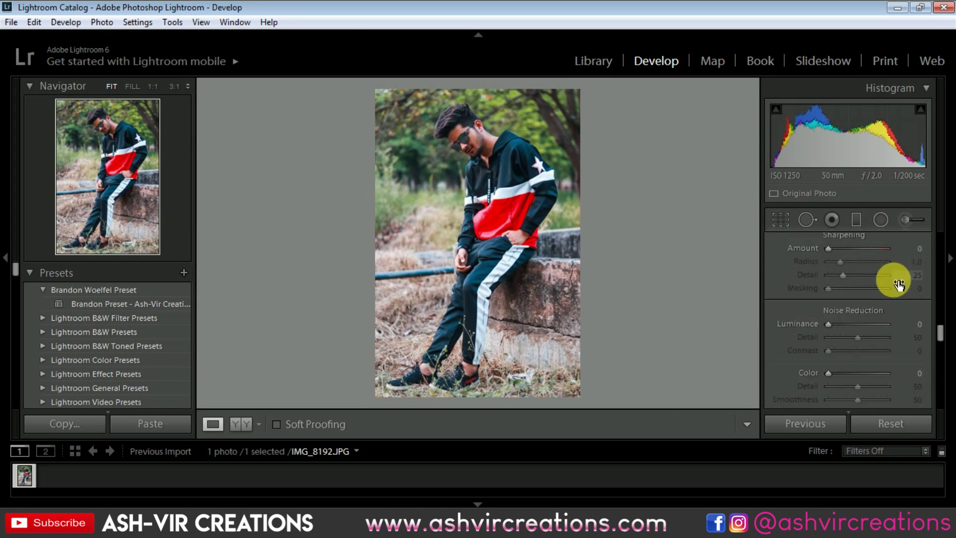
pyautogui.scroll(8, 921, 283)
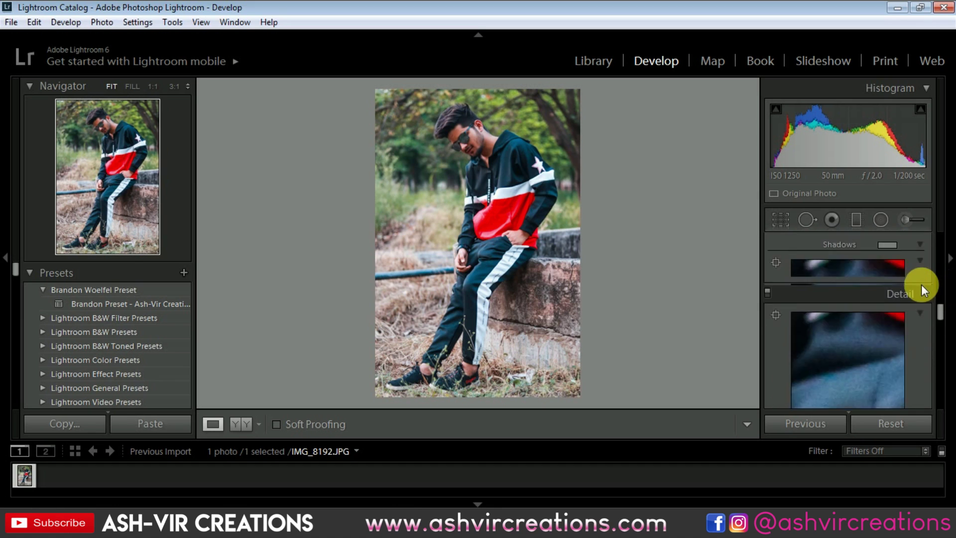
pyautogui.scroll(-2, 919, 283)
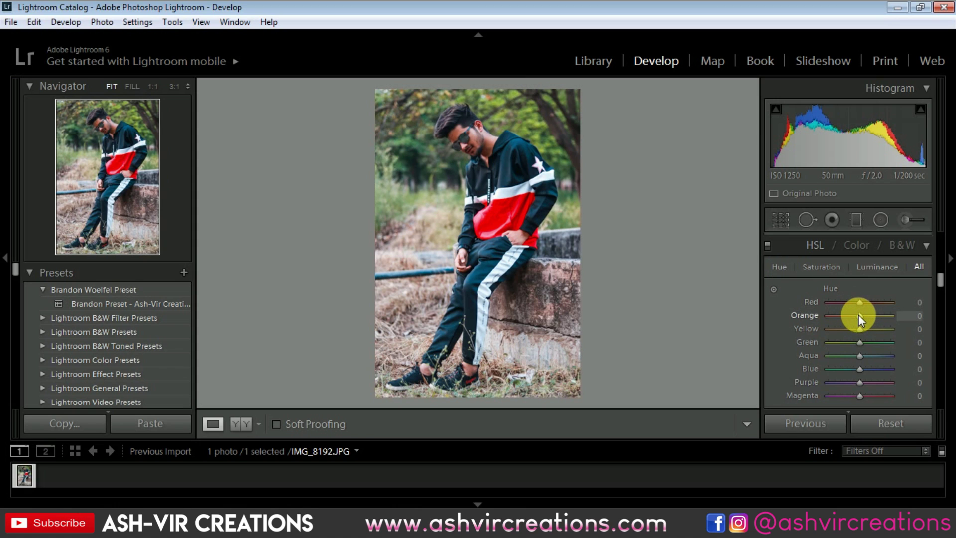
# Shift the orange hue slightly and raise orange luminance to +18 in HSL.
pyautogui.moveTo(858, 316)
pyautogui.mouseDown()
pyautogui.moveTo(832, 315)
pyautogui.moveTo(862, 318)
pyautogui.mouseUp()
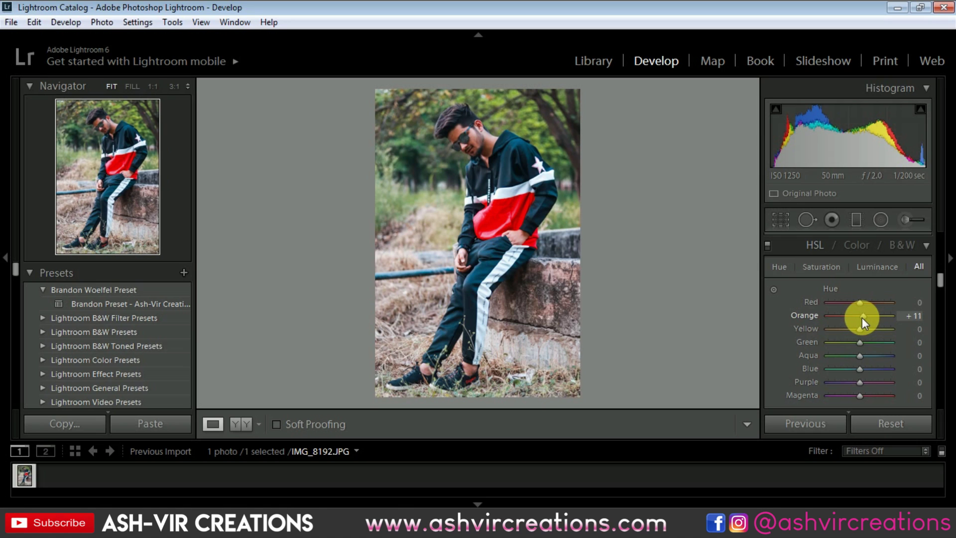
pyautogui.click(868, 268)
pyautogui.moveTo(865, 309); pyautogui.dragTo(845, 315)
pyautogui.click(829, 267)
# Nudge the yellow and red hues, then raise red luminance to +7.
pyautogui.click(778, 263)
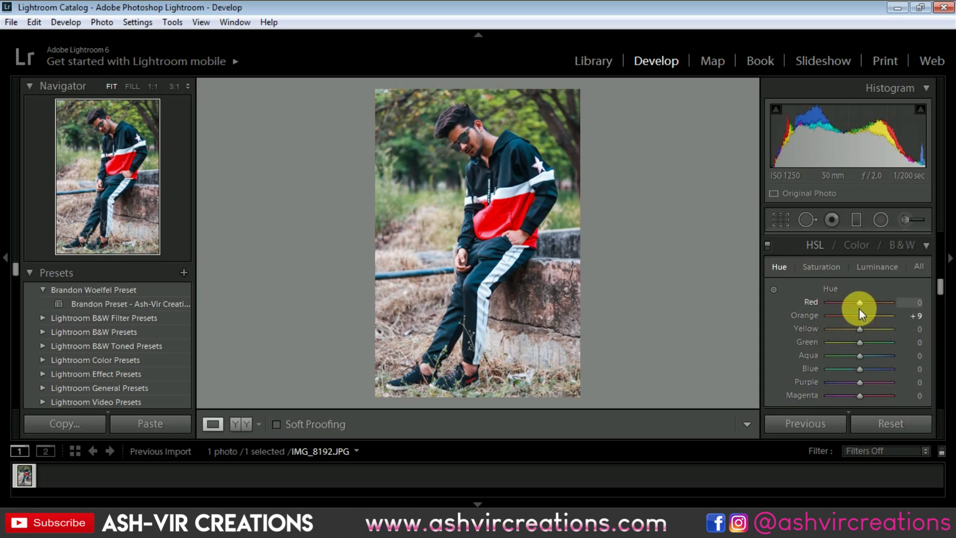
pyautogui.moveTo(863, 328)
pyautogui.mouseDown()
pyautogui.moveTo(833, 327)
pyautogui.moveTo(910, 335)
pyautogui.moveTo(824, 332)
pyautogui.moveTo(879, 334)
pyautogui.moveTo(855, 336)
pyautogui.mouseUp()
pyautogui.moveTo(859, 301)
pyautogui.mouseDown()
pyautogui.moveTo(872, 301)
pyautogui.moveTo(840, 303)
pyautogui.moveTo(889, 301)
pyautogui.moveTo(862, 299)
pyautogui.mouseUp()
pyautogui.click(828, 268)
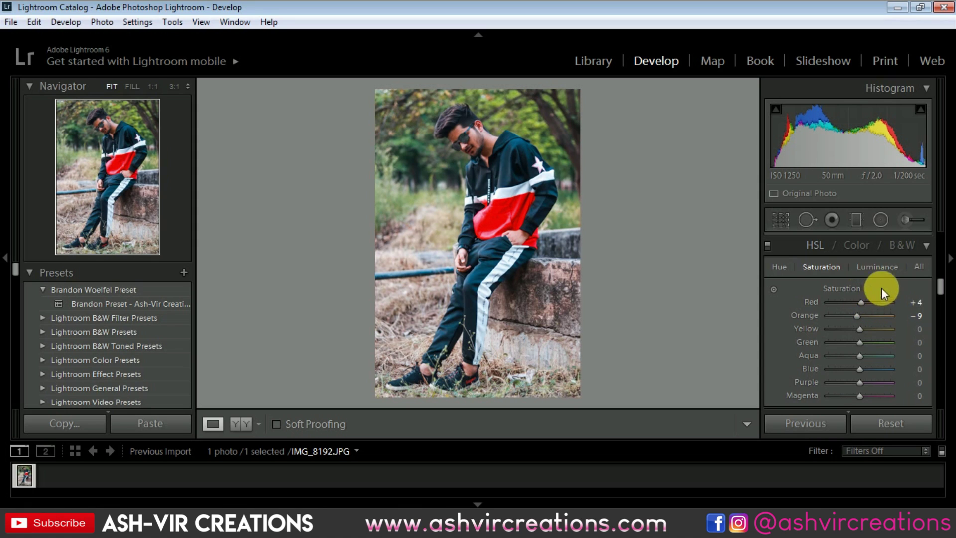
pyautogui.click(866, 269)
pyautogui.moveTo(862, 301)
pyautogui.mouseDown()
pyautogui.moveTo(875, 302)
pyautogui.moveTo(864, 303)
pyautogui.mouseUp()
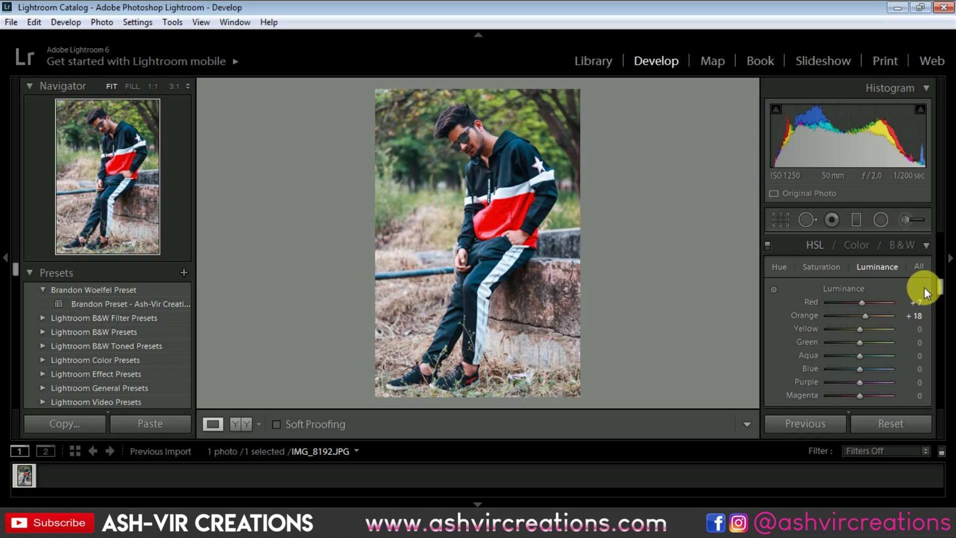
pyautogui.moveTo(939, 286); pyautogui.dragTo(941, 304)
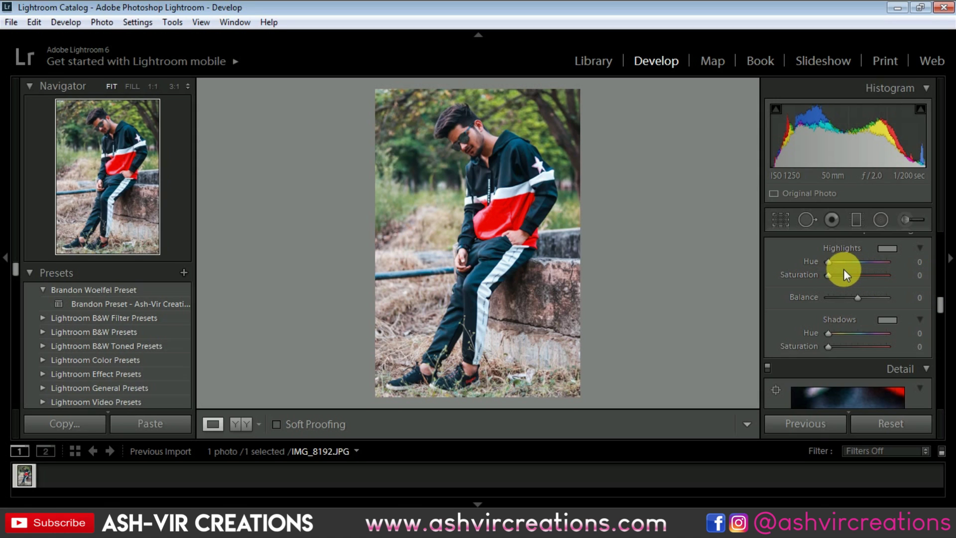
# Tint the shadows teal with Split Toning Shadows Hue 201 and Saturation 6.
pyautogui.click(842, 333)
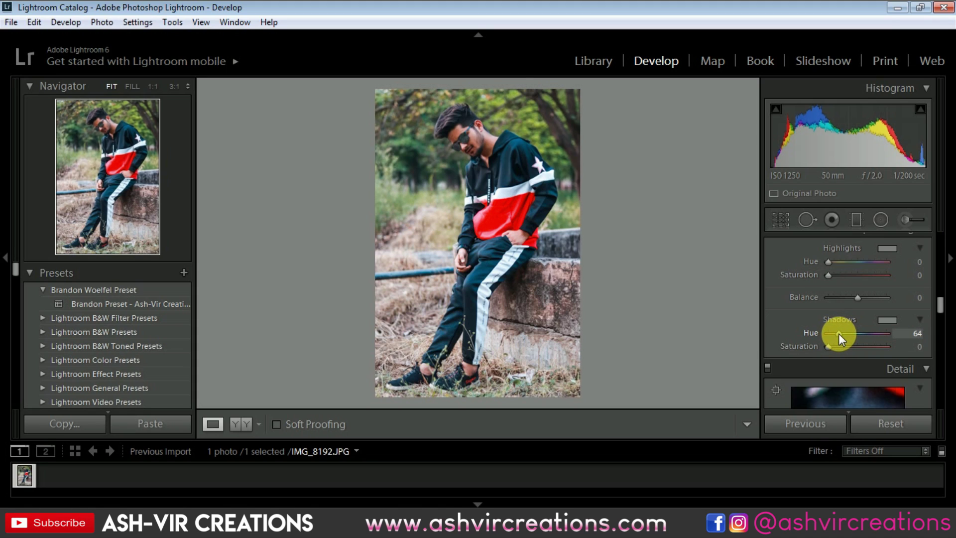
pyautogui.moveTo(838, 333); pyautogui.dragTo(869, 333)
pyautogui.click(835, 346)
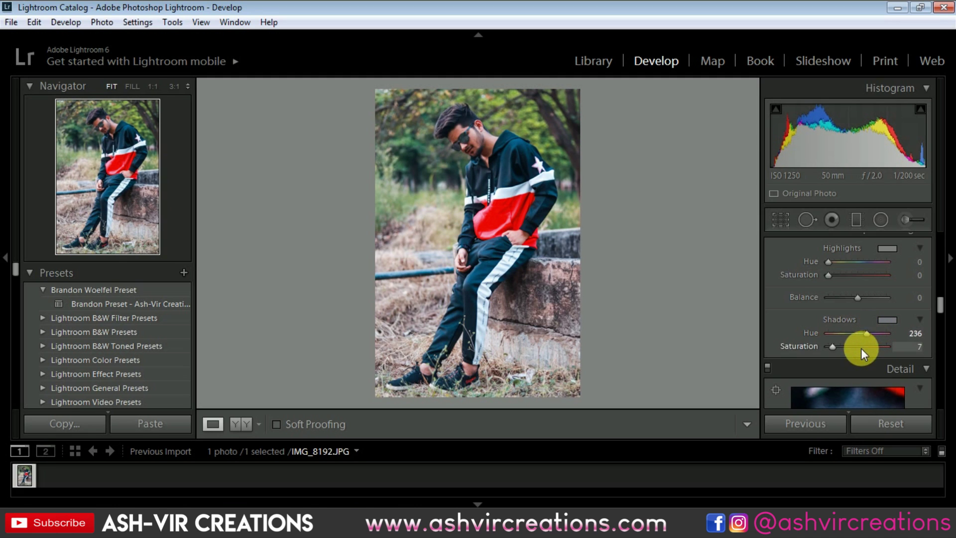
pyautogui.click(857, 348)
pyautogui.moveTo(861, 331); pyautogui.dragTo(832, 349)
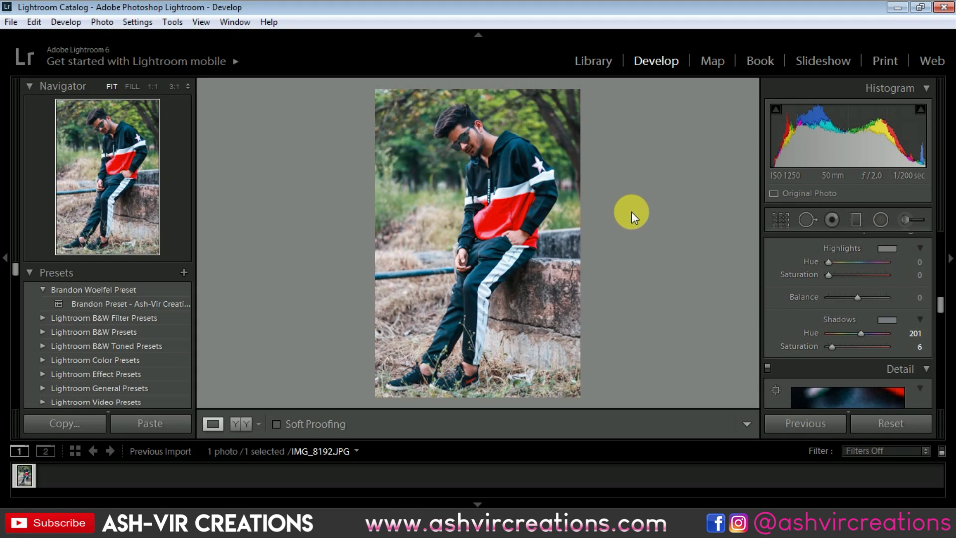
# Set Clarity +14, Vibrance +17, Saturation -10 and show the side-by-side Before/After view.
pyautogui.moveTo(939, 303); pyautogui.dragTo(937, 256)
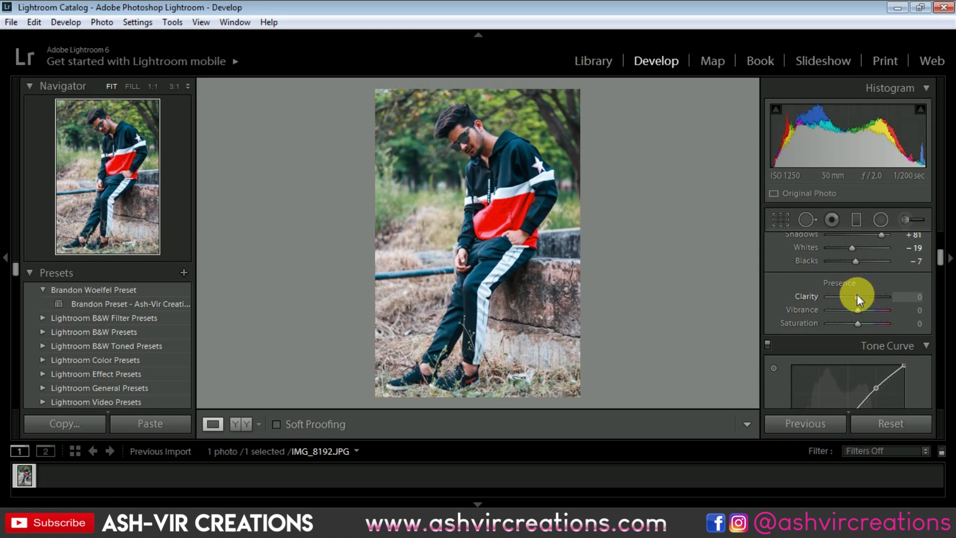
pyautogui.moveTo(858, 297); pyautogui.dragTo(868, 309)
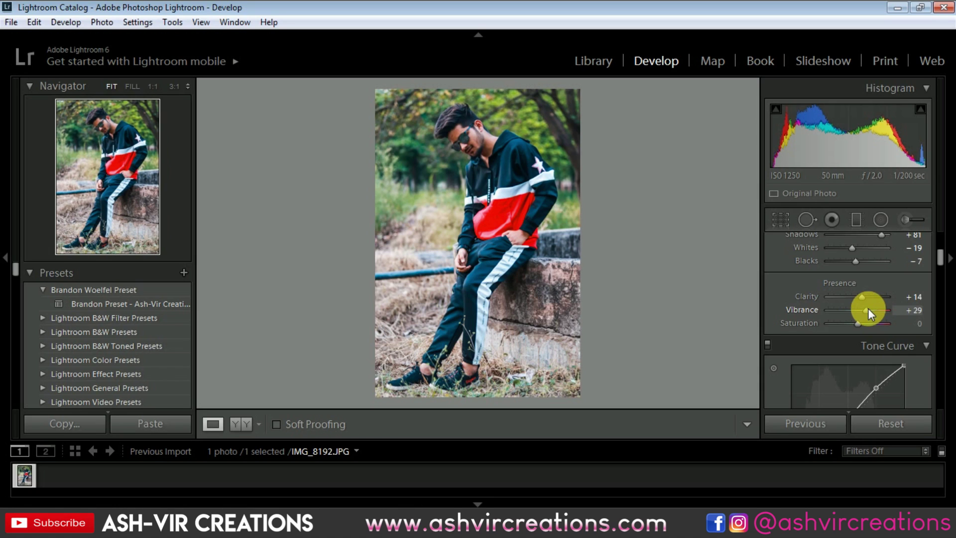
pyautogui.moveTo(868, 310); pyautogui.dragTo(856, 322)
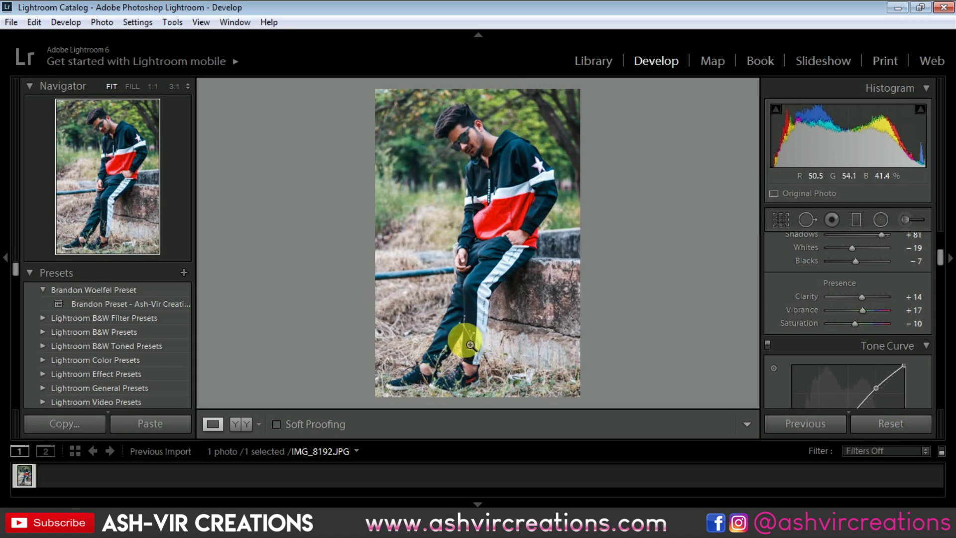
pyautogui.click(239, 424)
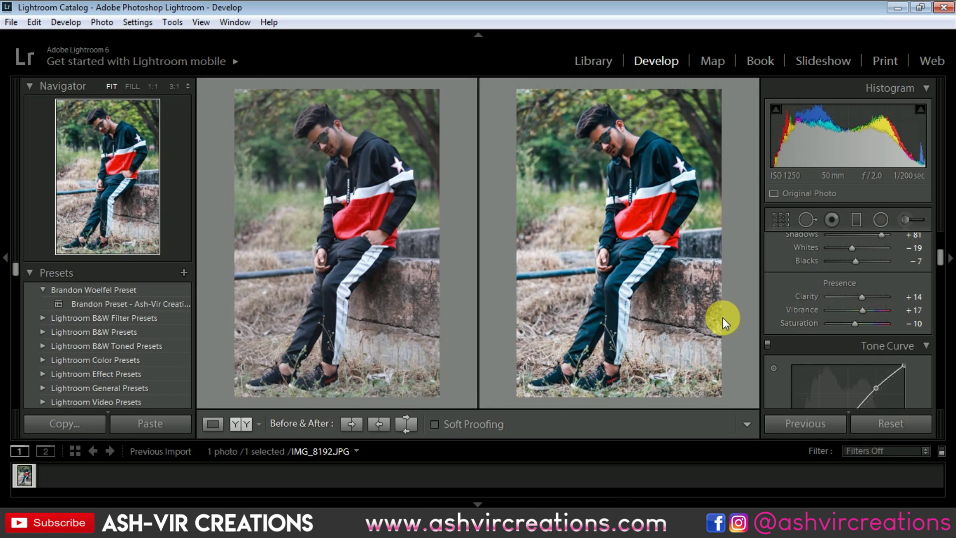
# Inspect both images at Fill zoom, then save the grade as preset 'AVC-Pop_Out_2019'.
pyautogui.click(131, 87)
pyautogui.moveTo(358, 192); pyautogui.dragTo(357, 196)
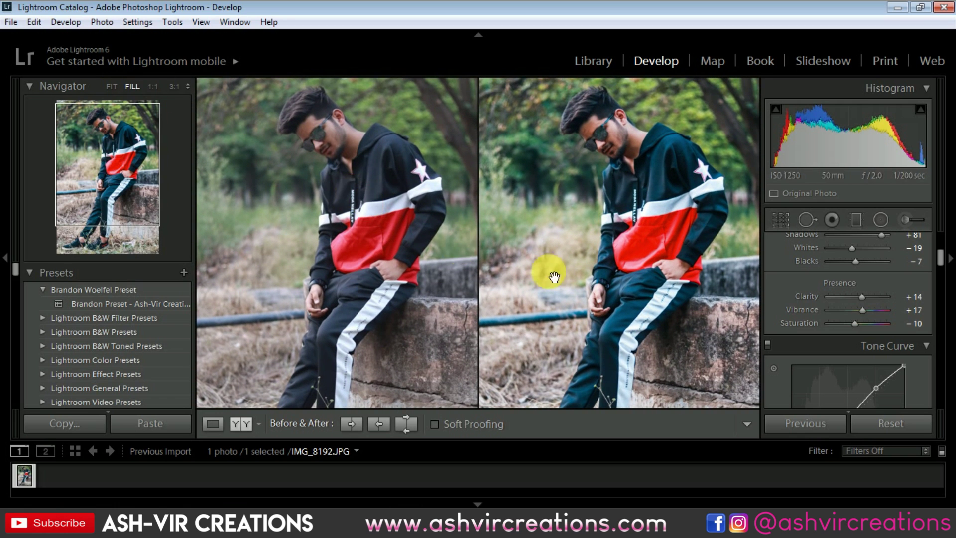
pyautogui.moveTo(636, 224); pyautogui.dragTo(663, 266)
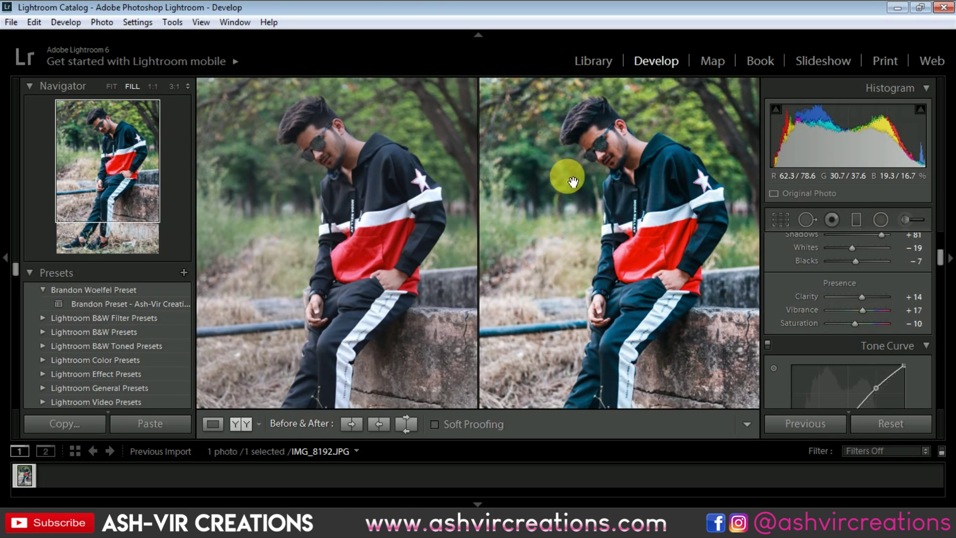
pyautogui.moveTo(602, 249); pyautogui.dragTo(633, 238)
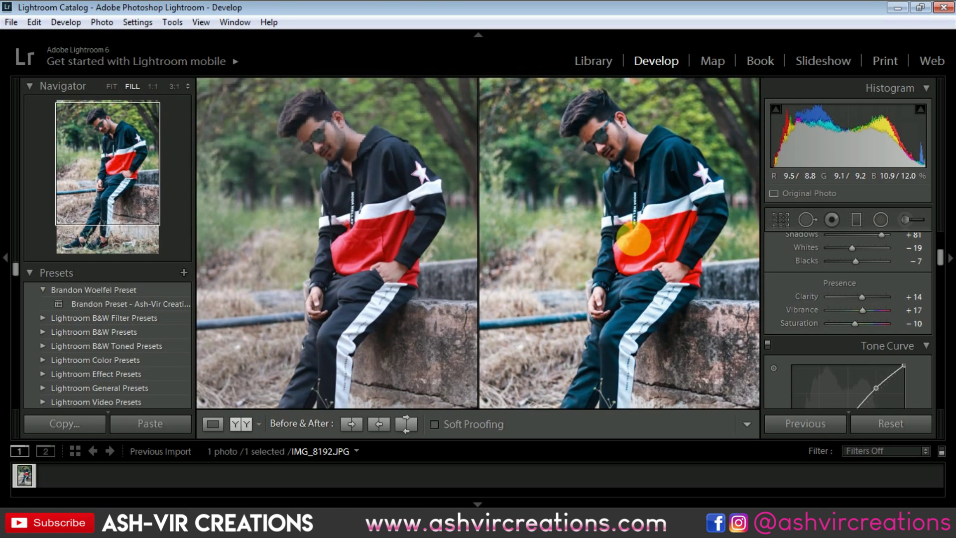
pyautogui.click(183, 272)
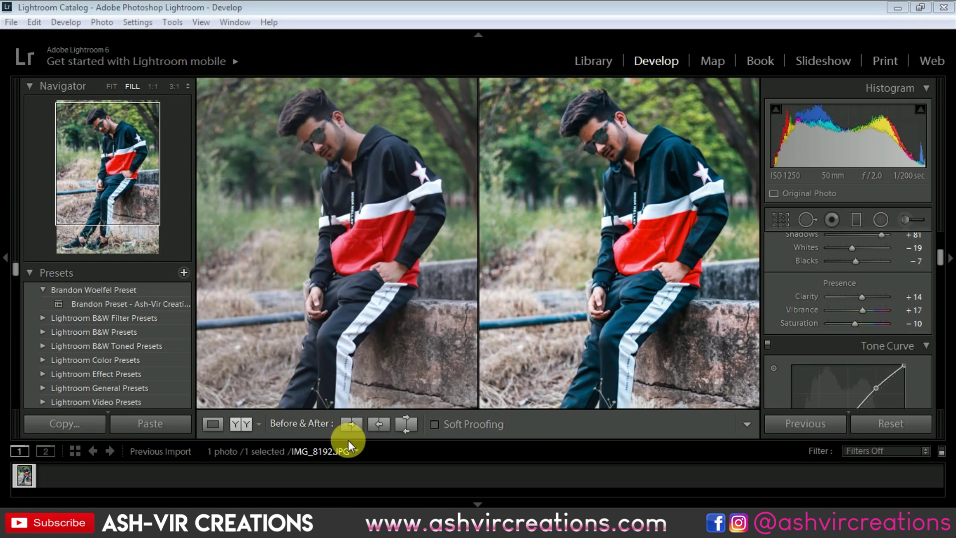
pyautogui.scroll(-10, 145, 391)
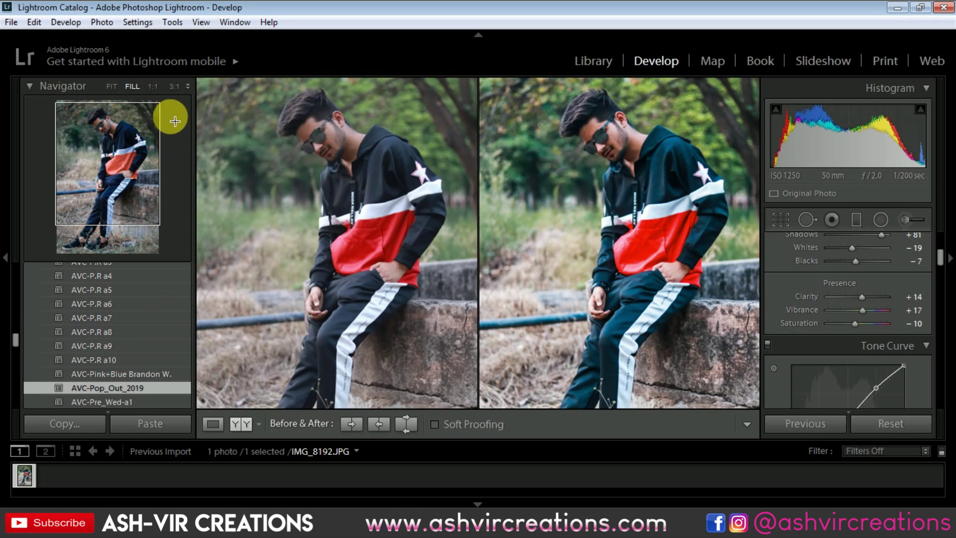
# Fit both photos in their panes and switch to the Library module.
pyautogui.click(111, 86)
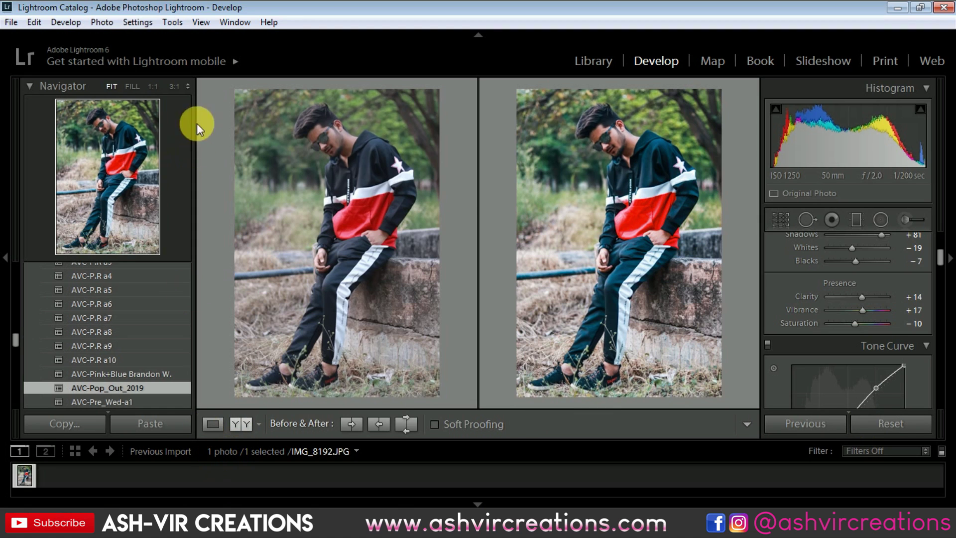
pyautogui.click(593, 61)
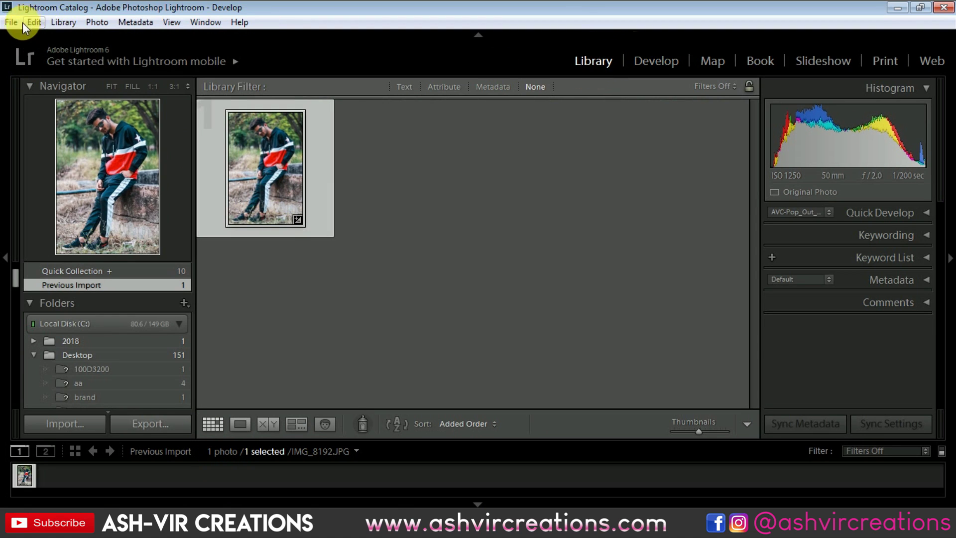
# Pick the bearded-man photo from All Photographs and apply AVC-Pop_Out_2019 in Develop.
pyautogui.click(355, 450)
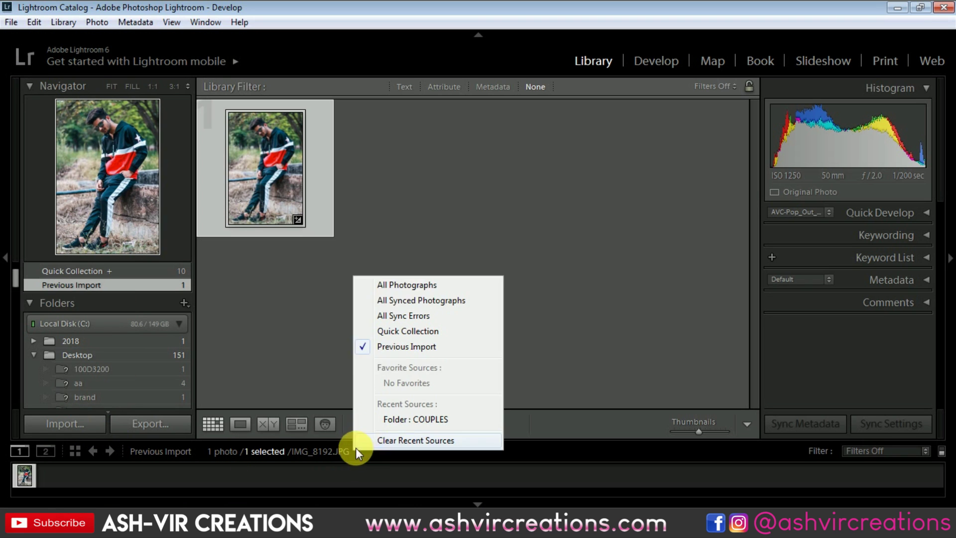
pyautogui.click(399, 289)
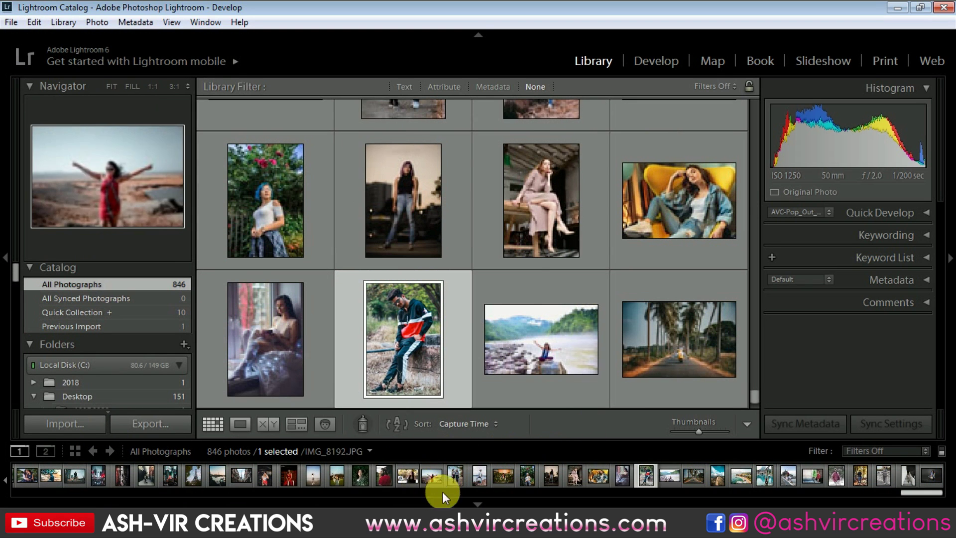
pyautogui.click(357, 472)
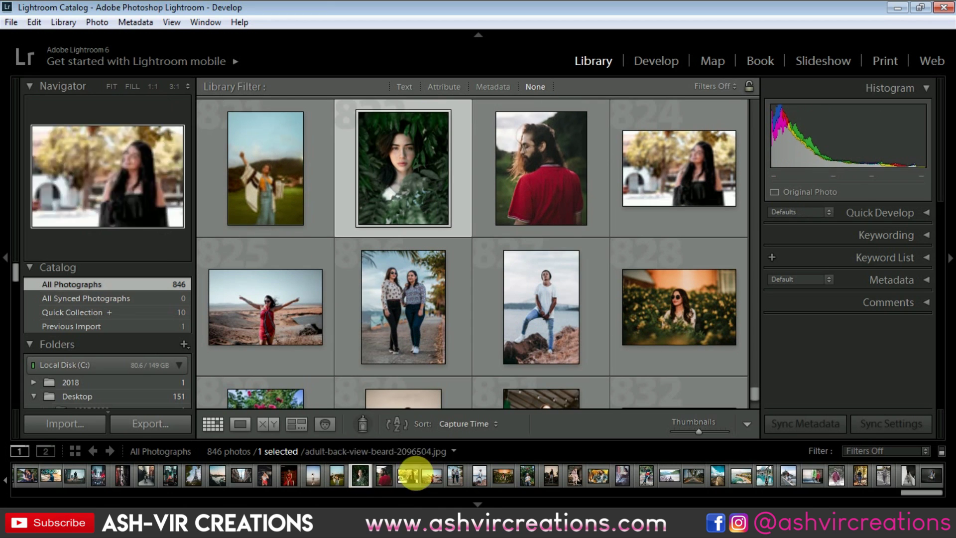
pyautogui.click(543, 170)
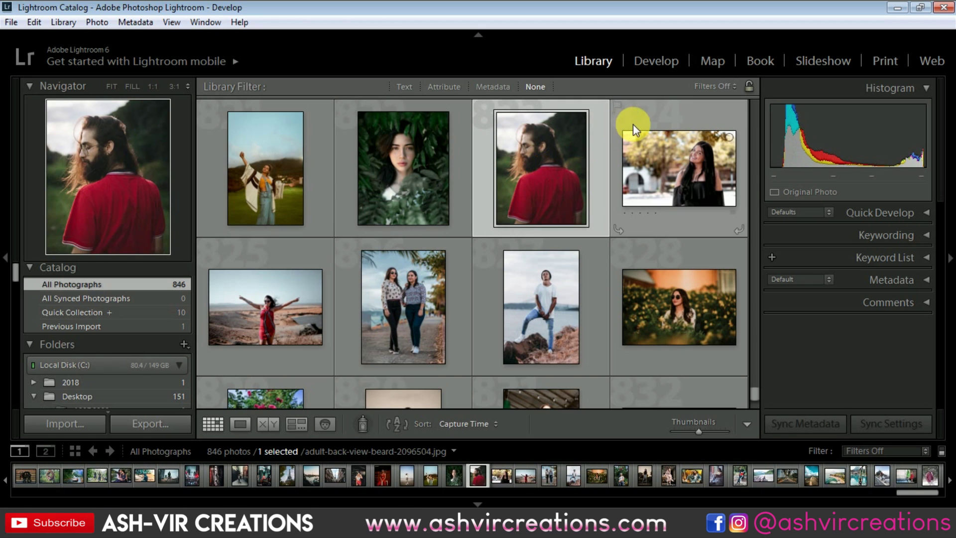
pyautogui.click(662, 59)
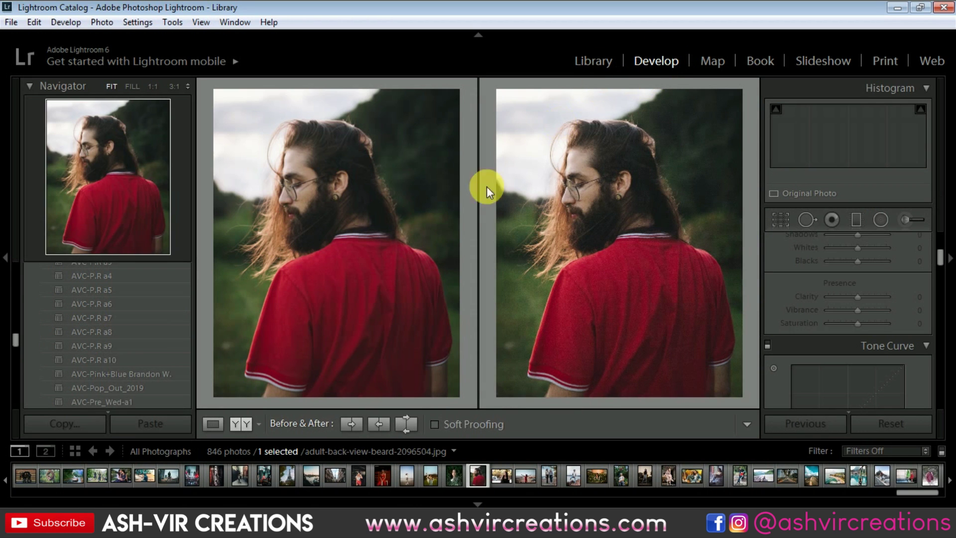
pyautogui.click(122, 389)
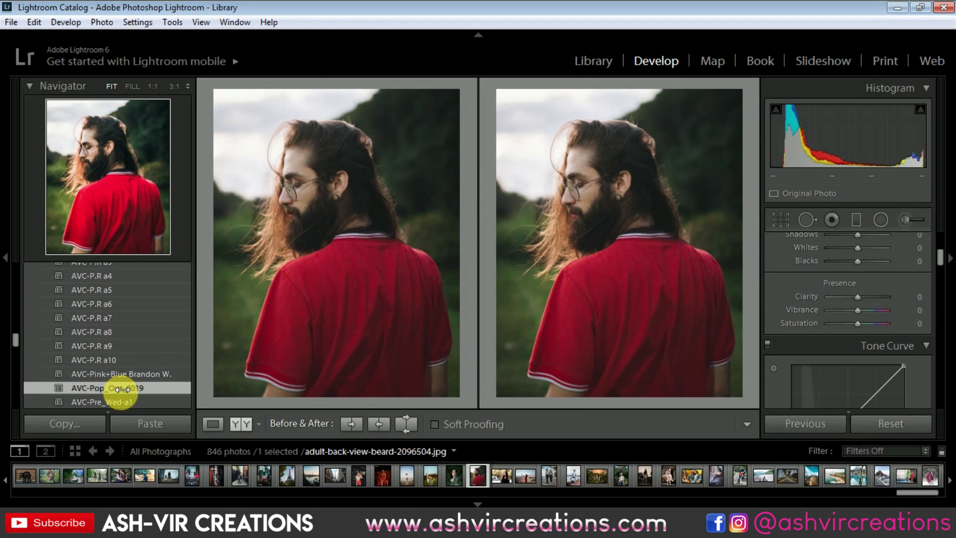